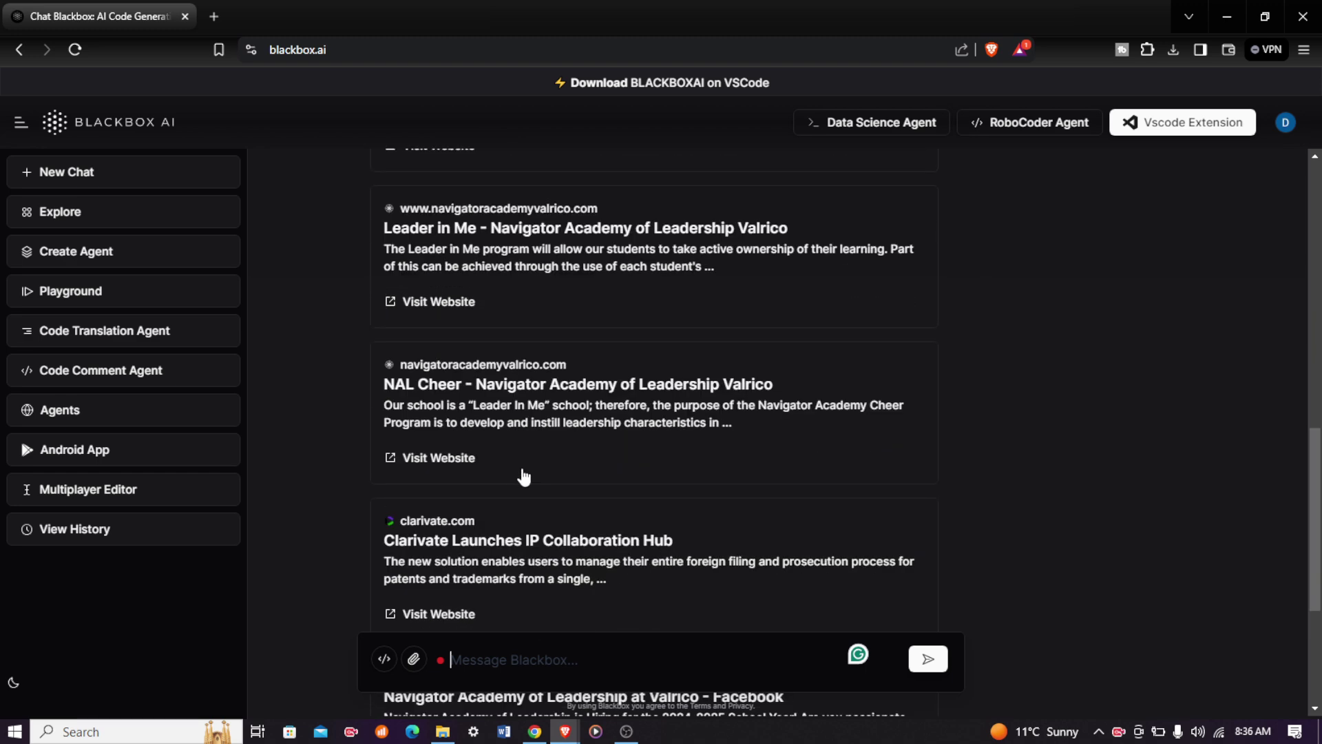
Open the form for creating a new AI agent.
{"action": "left_click", "coordinate": [21, 125]}
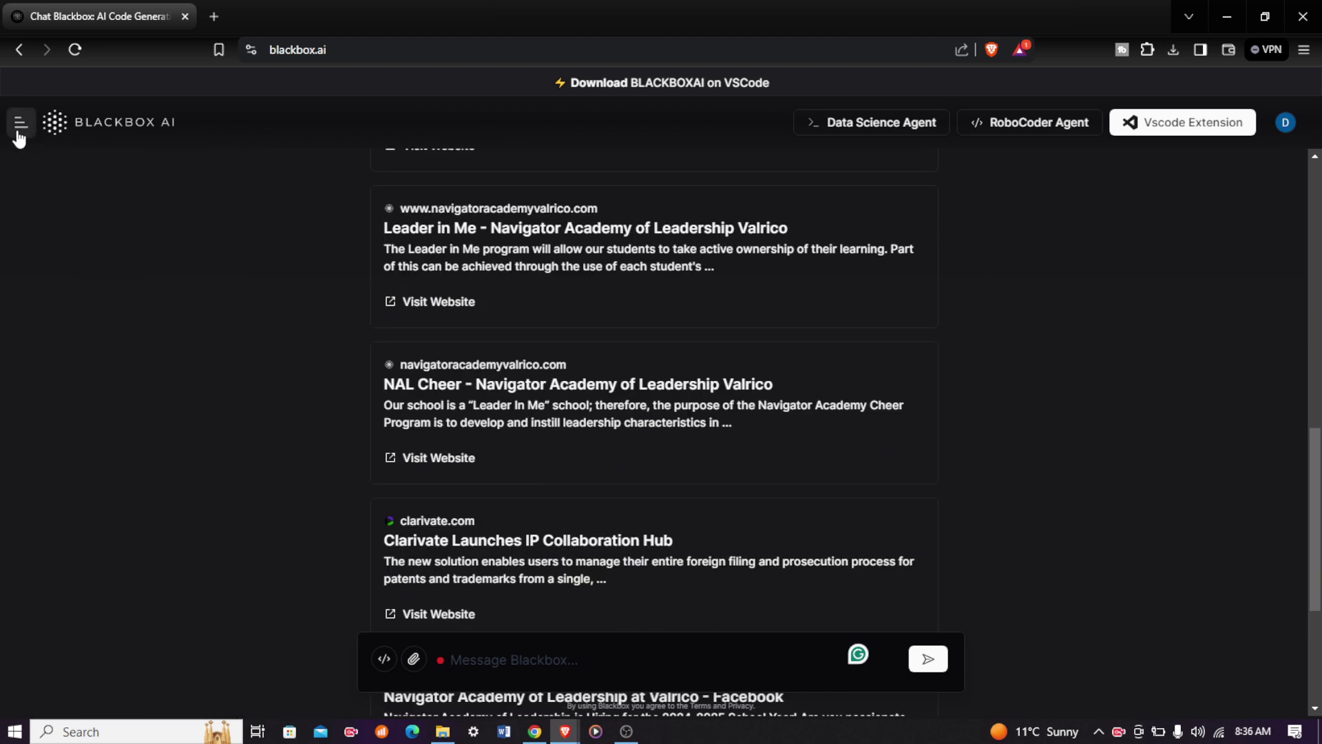
{"action": "left_click", "coordinate": [20, 128]}
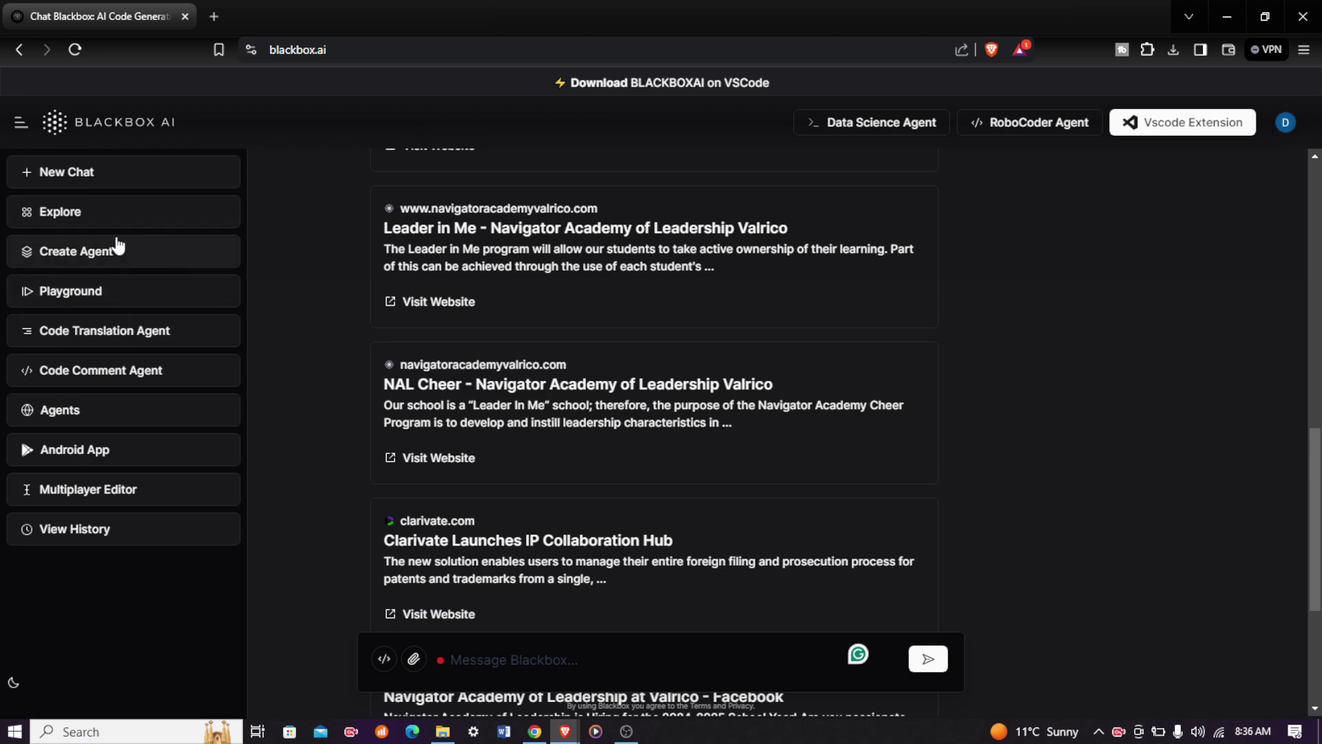
{"action": "left_click", "coordinate": [110, 253]}
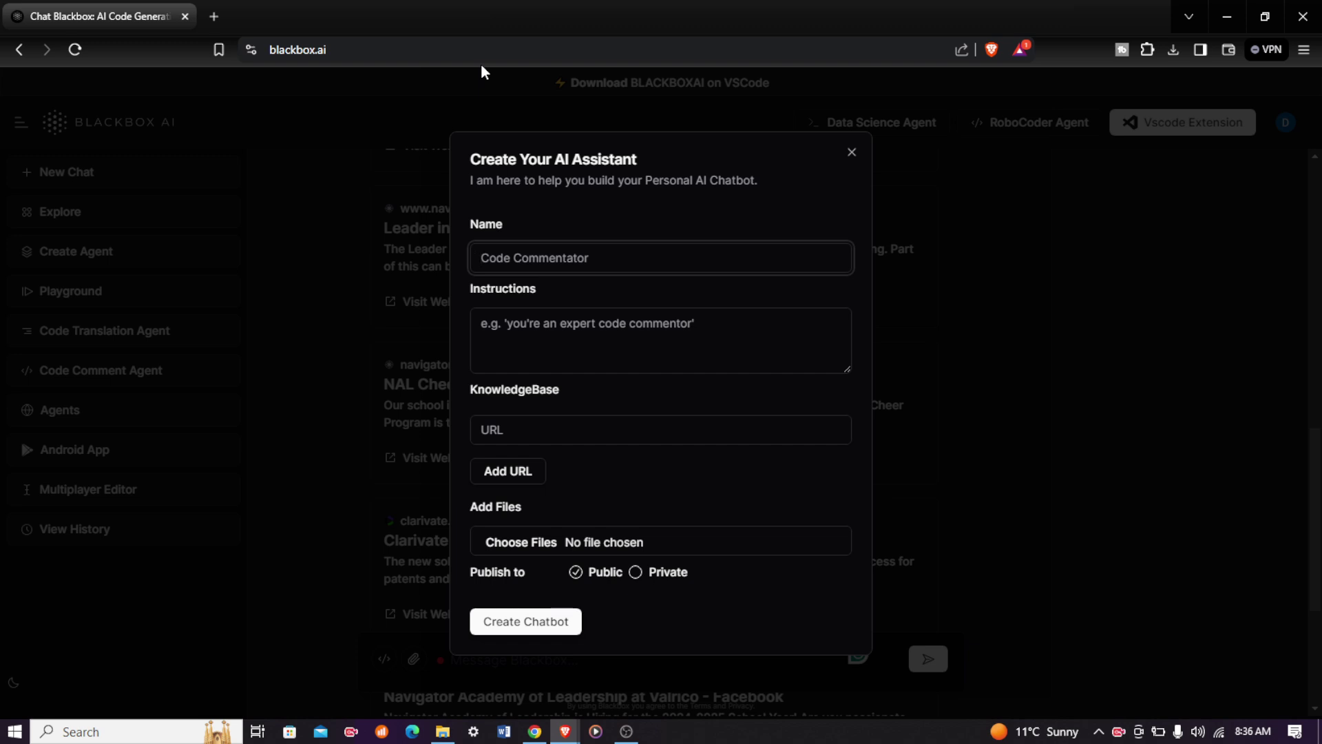
Name the new AI assistant "youtube assistant".
{"action": "type", "text": "yo"}
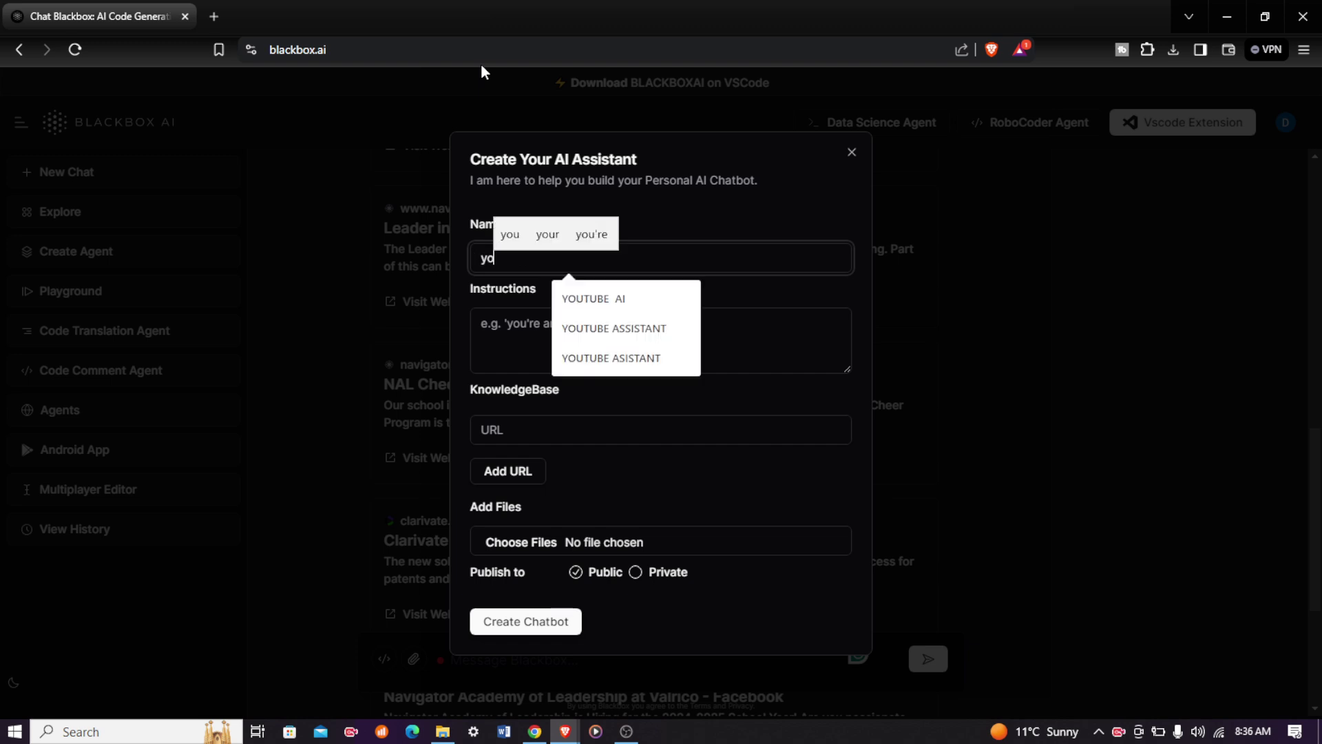
{"action": "type", "text": "ur my yo"}
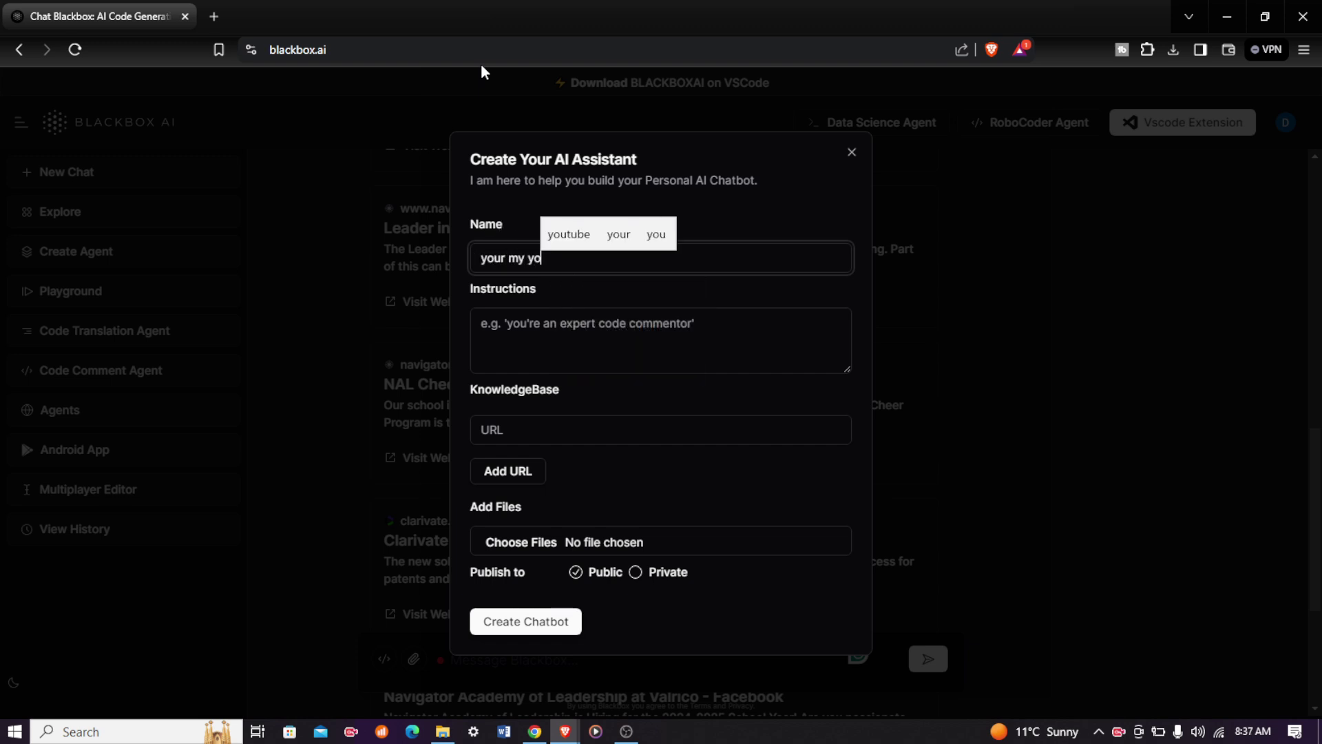
{"action": "type", "text": "tube ass"}
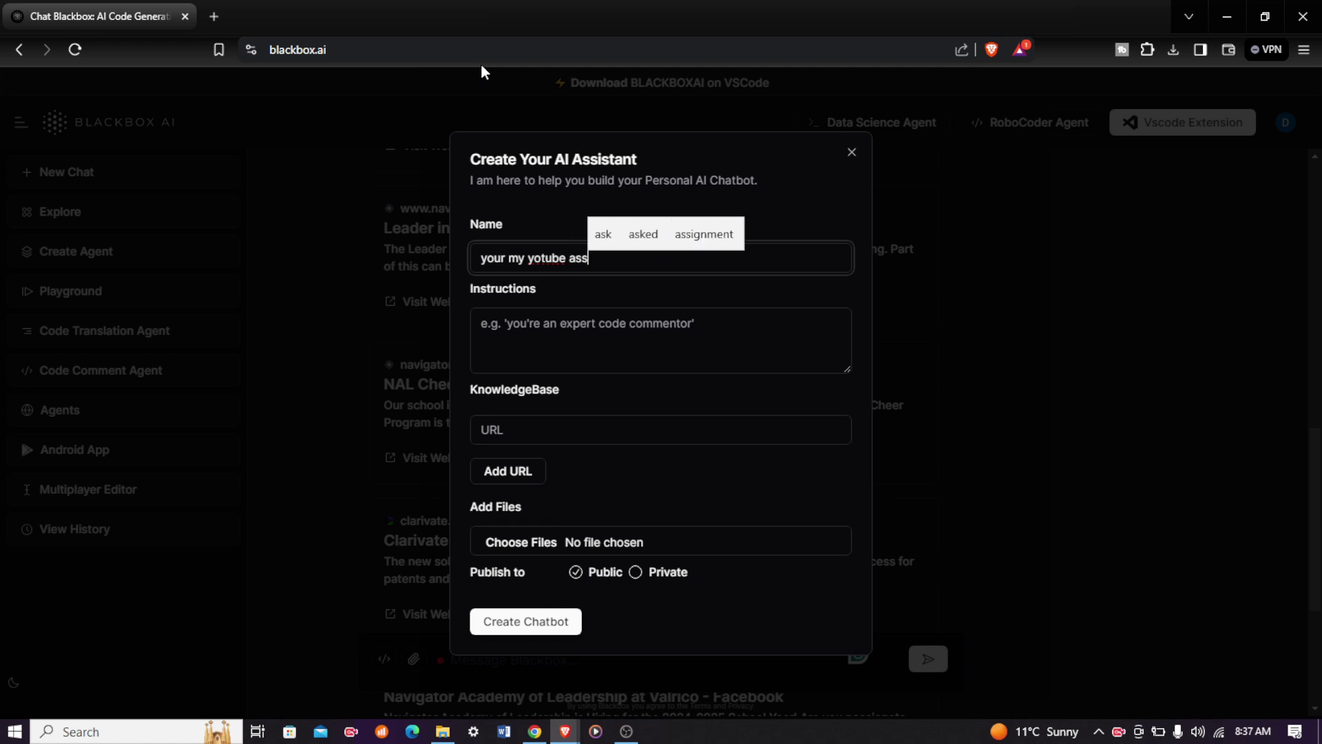
{"action": "type", "text": "istant"}
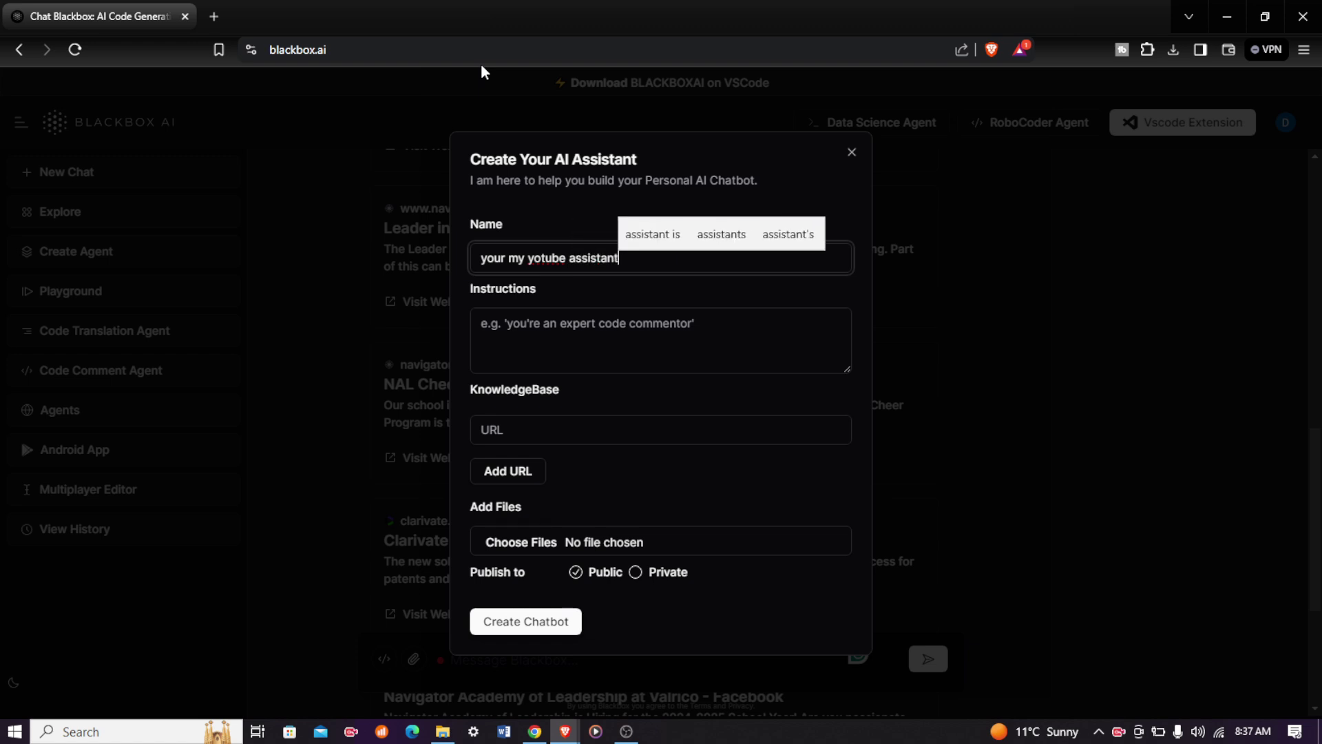
{"action": "left_click", "coordinate": [544, 258]}
{"action": "type", "text": "u"}
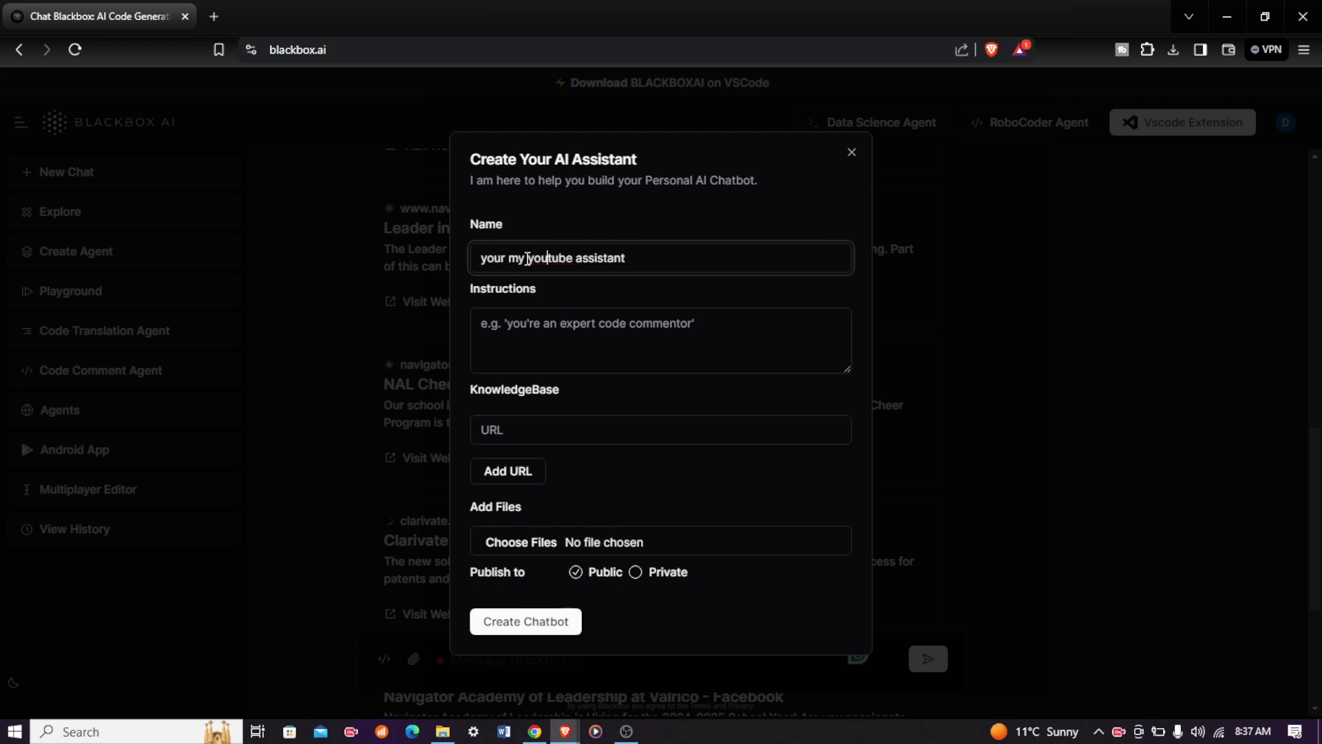
{"action": "left_click", "coordinate": [525, 258]}
{"action": "key", "text": "BackSpace"}
{"action": "key", "text": "BackSpace"}
{"action": "key", "text": "BackSpace"}
{"action": "key", "text": "BackSpace"}
{"action": "key", "text": "BackSpace"}
{"action": "key", "text": "BackSpace"}
{"action": "key", "text": "BackSpace"}
{"action": "key", "text": "BackSpace"}
Give the assistant the instructions "you will be generate ideas for my videos" and create the chatbot.
{"action": "left_click", "coordinate": [513, 332]}
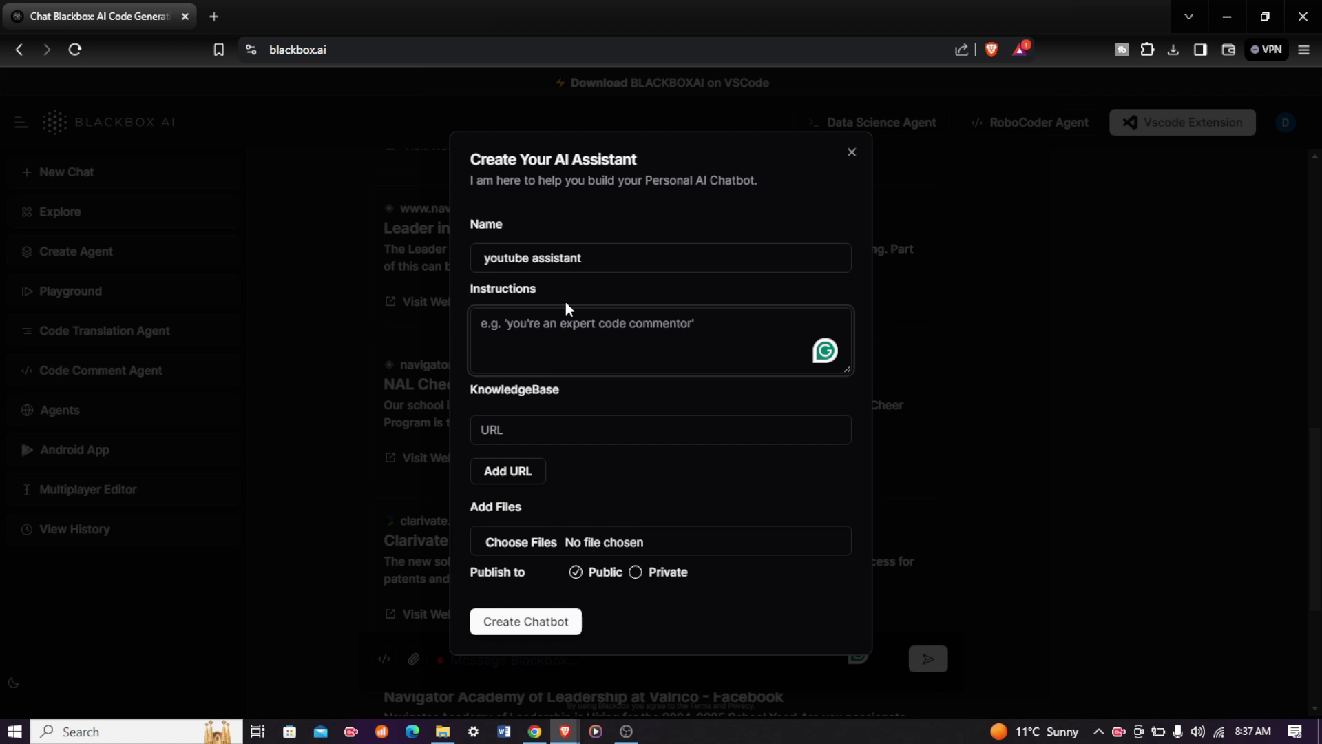
{"action": "type", "text": "you w"}
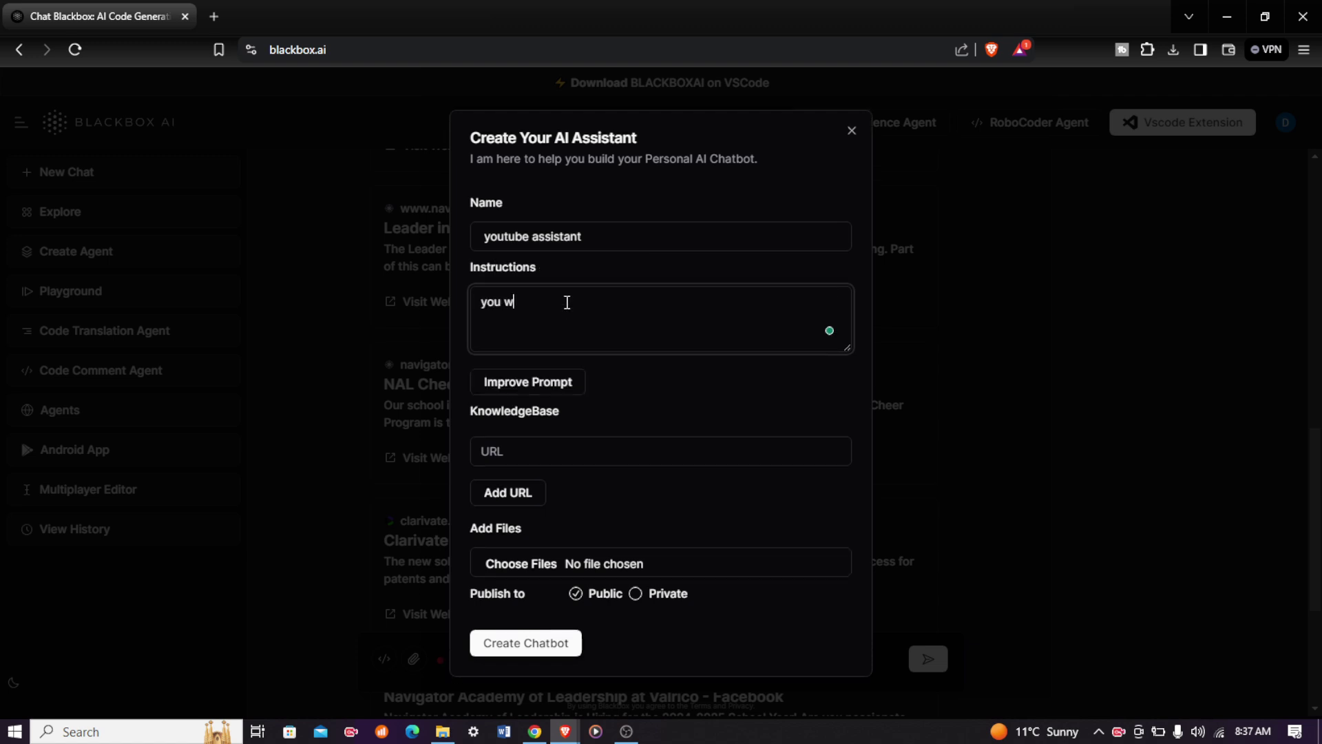
{"action": "type", "text": "ill be gen"}
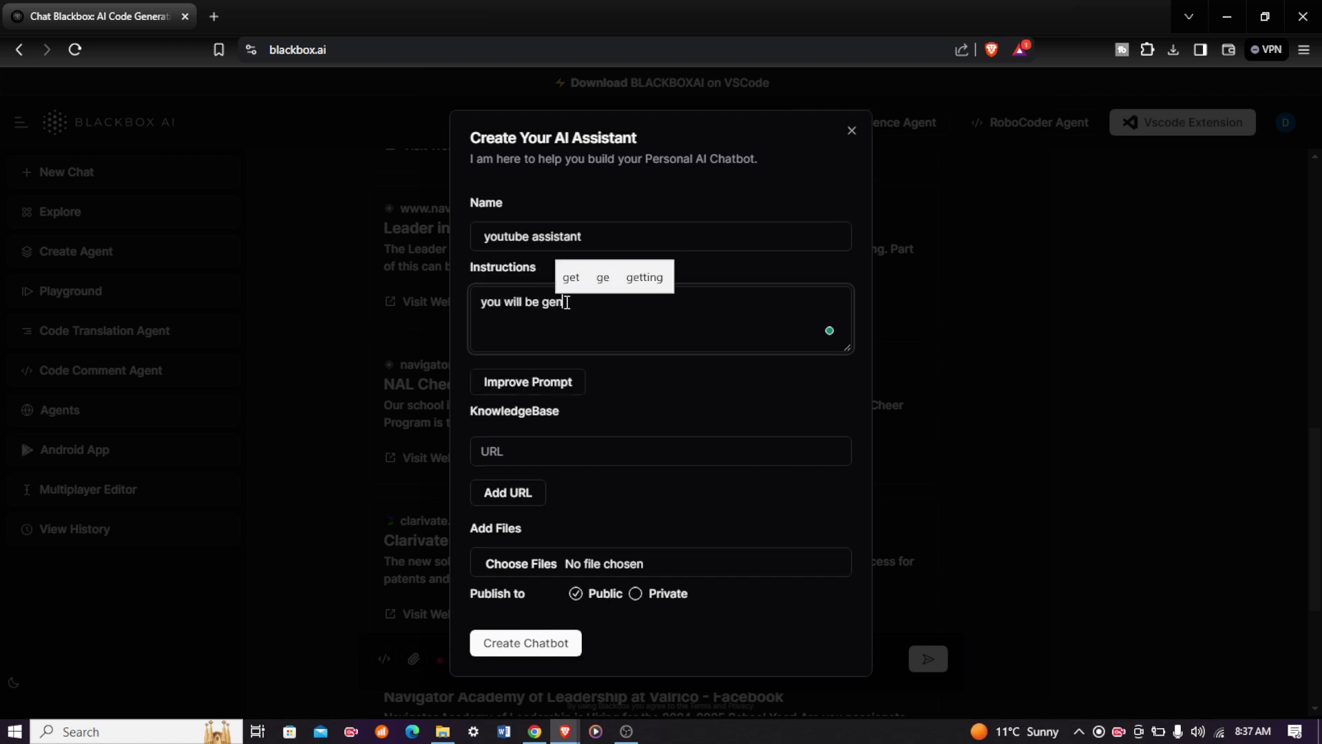
{"action": "type", "text": "arte i"}
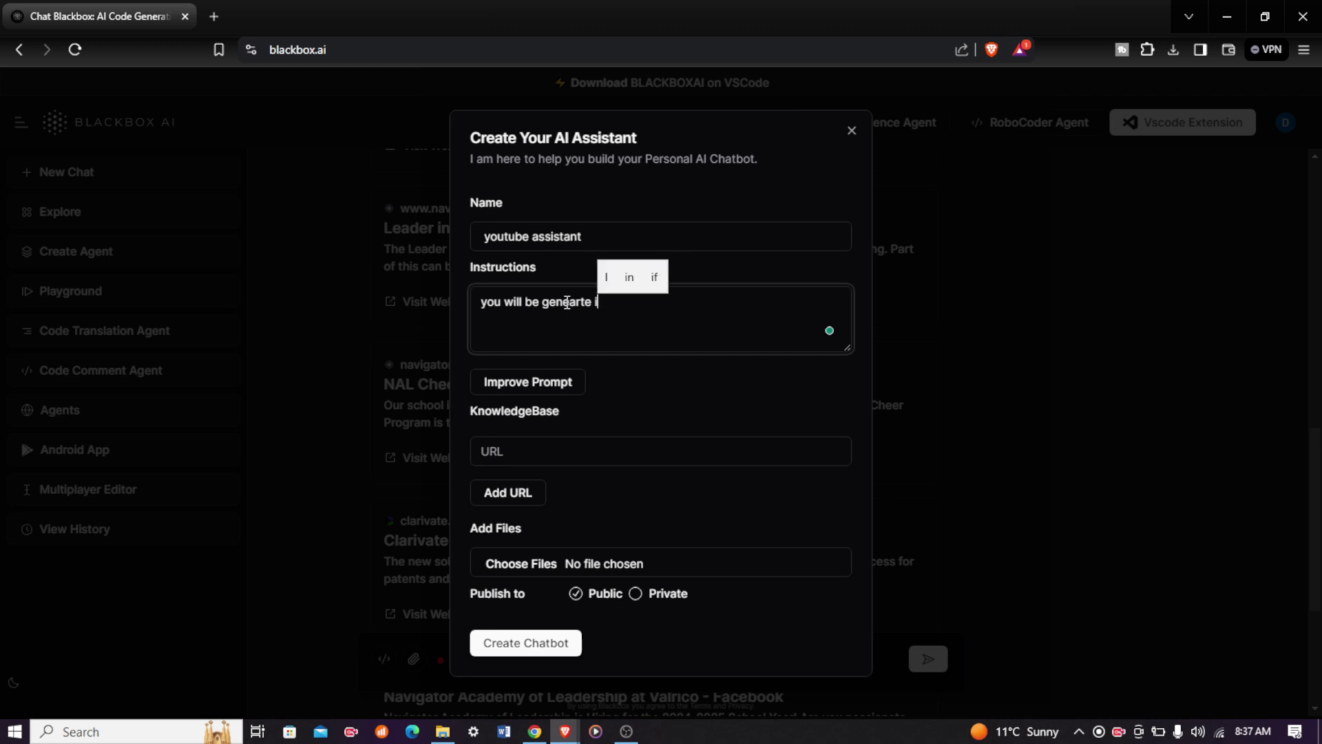
{"action": "type", "text": "deas for "}
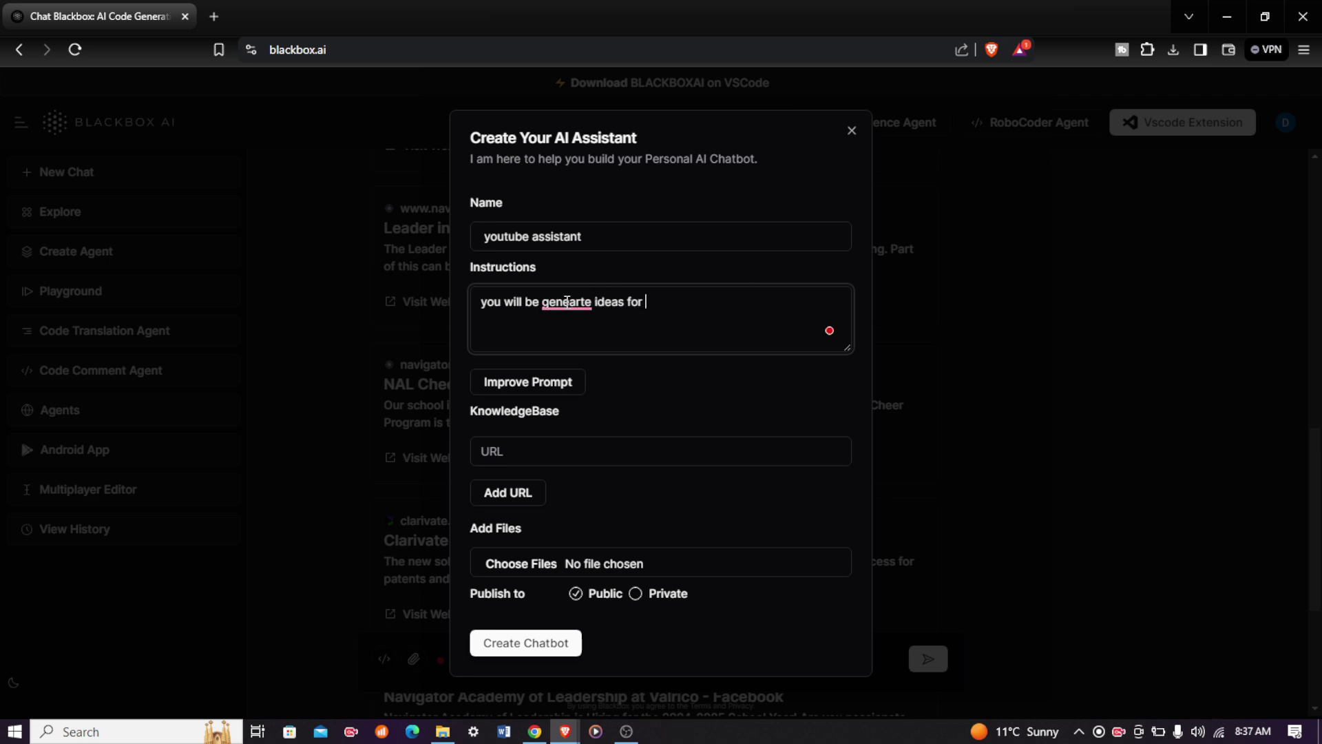
{"action": "type", "text": "my videos"}
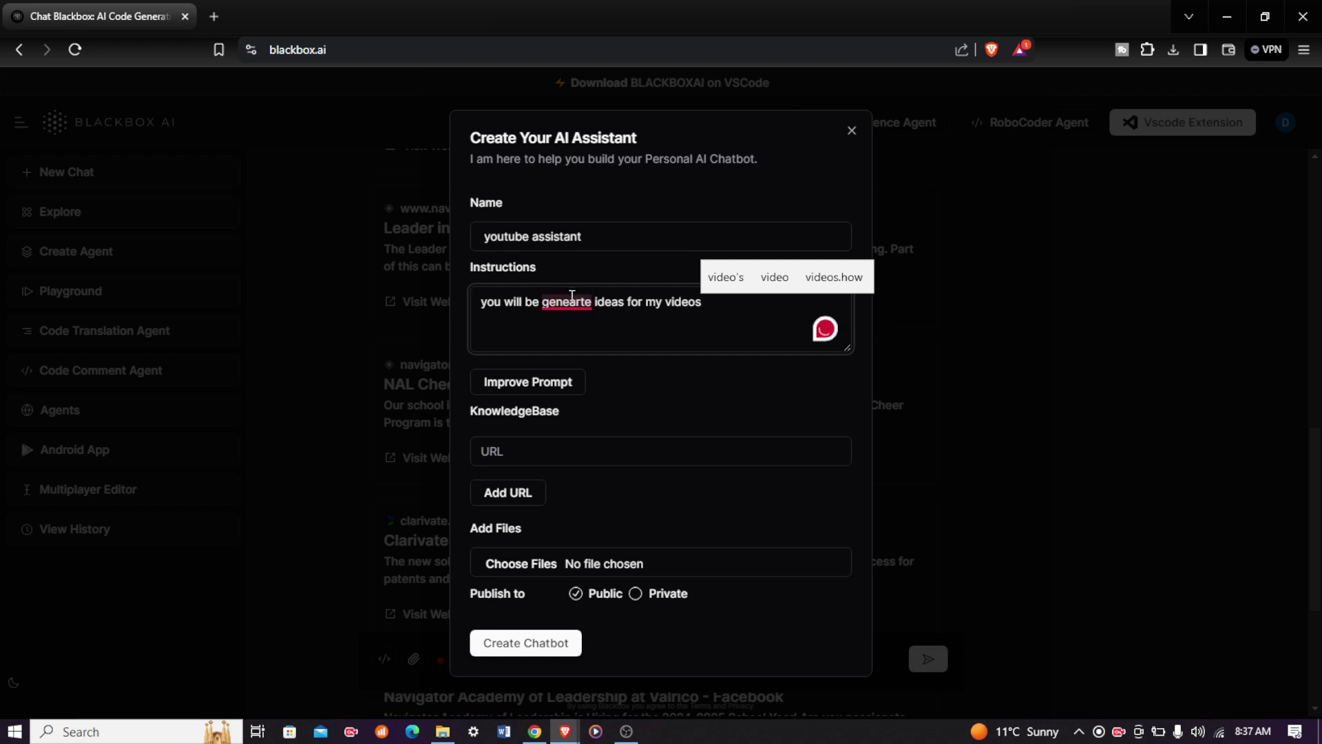
{"action": "left_click", "coordinate": [571, 299]}
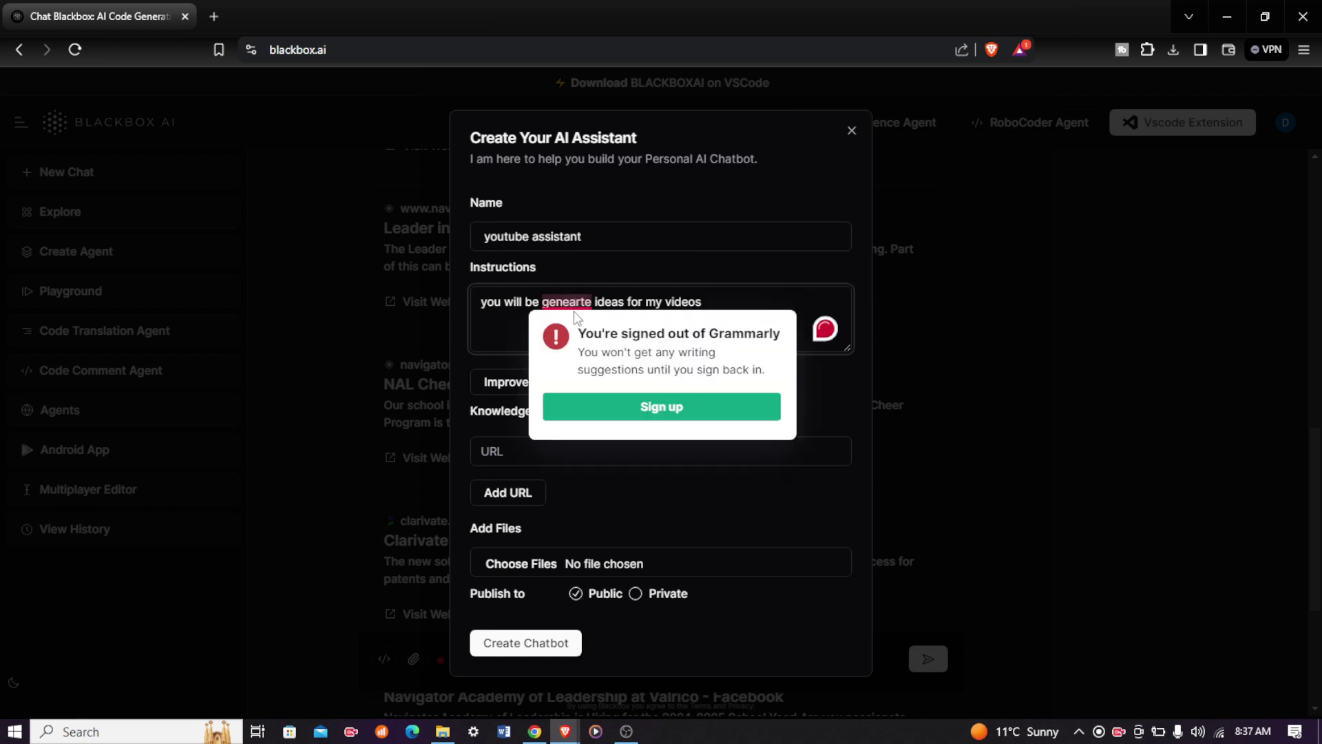
{"action": "key", "text": "BackSpace"}
{"action": "left_click", "coordinate": [574, 301]}
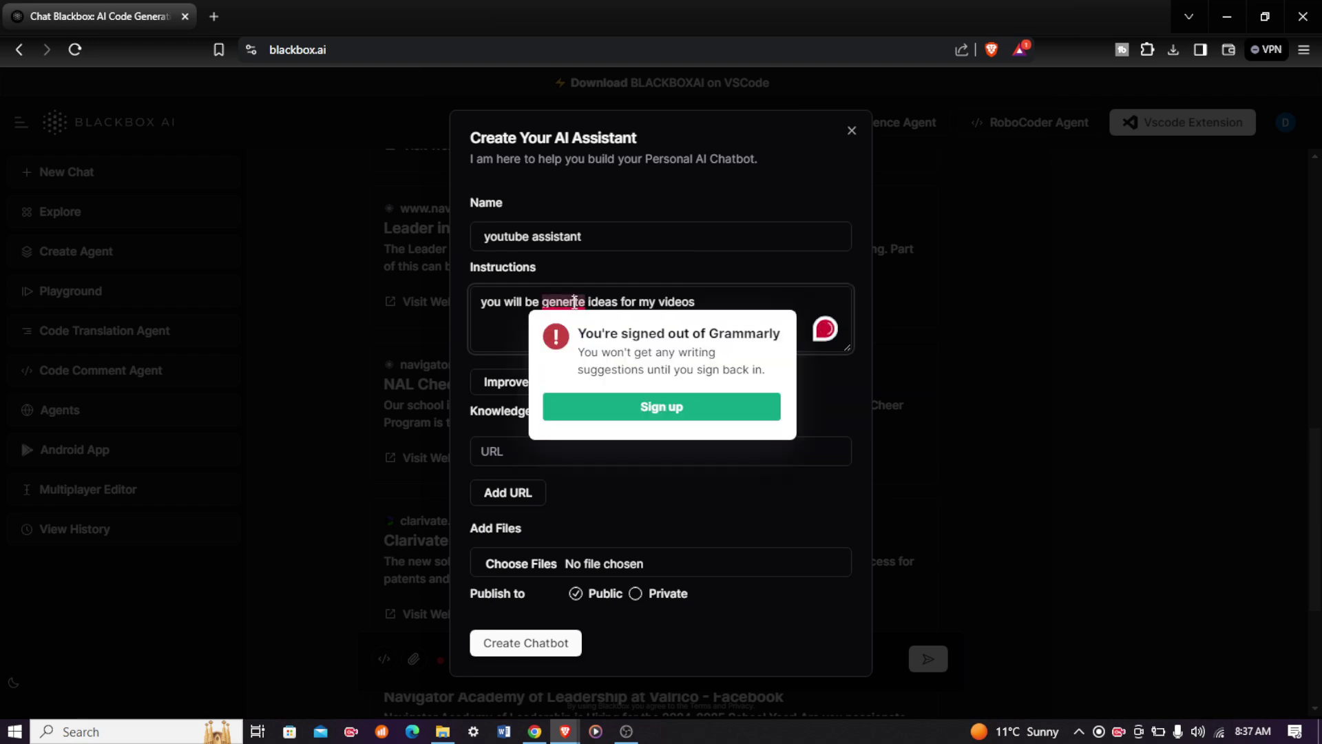
{"action": "type", "text": "a"}
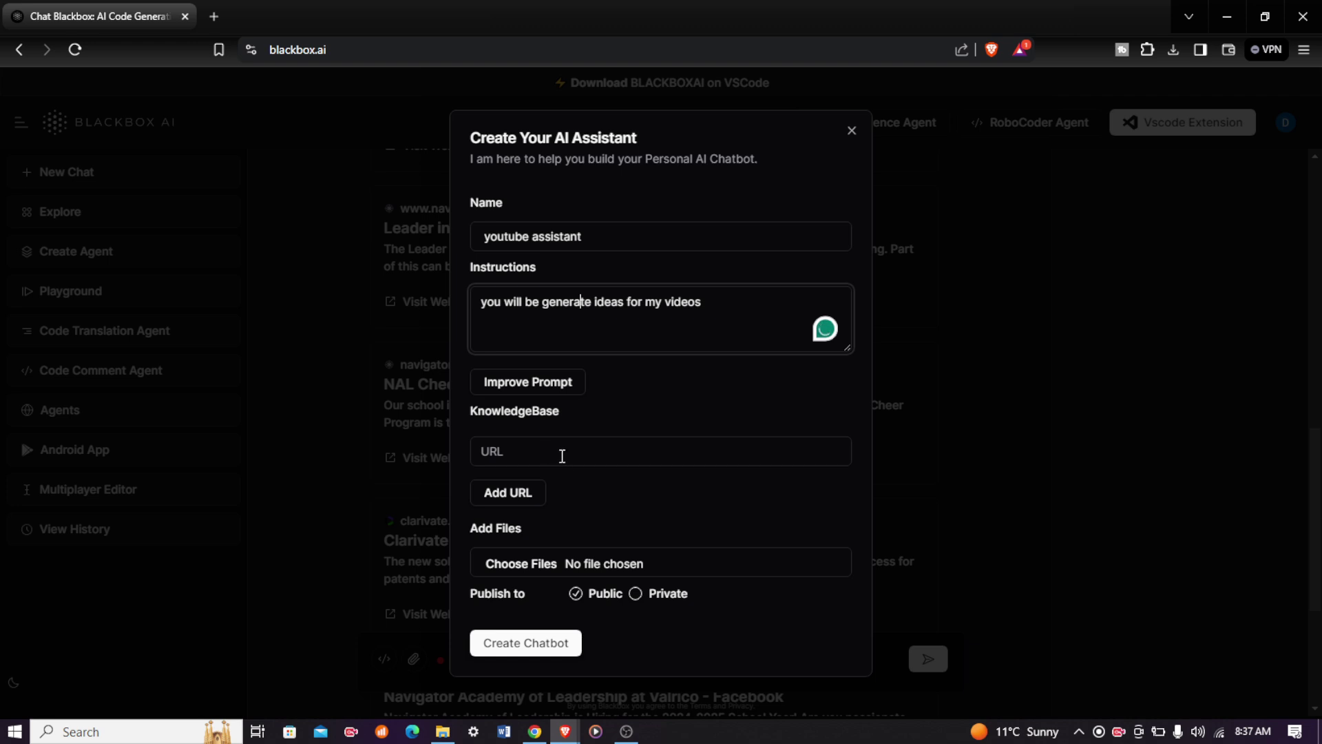
{"action": "left_click", "coordinate": [525, 454]}
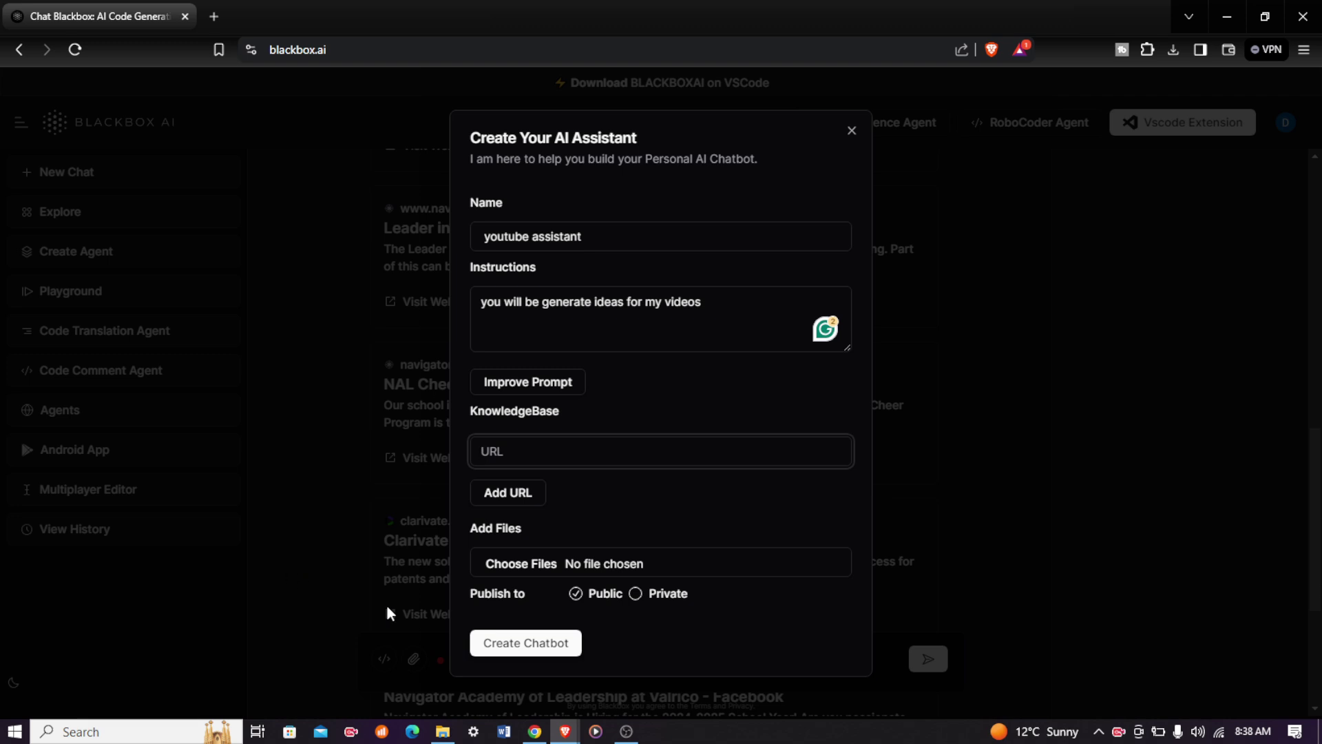
{"action": "left_click", "coordinate": [558, 644]}
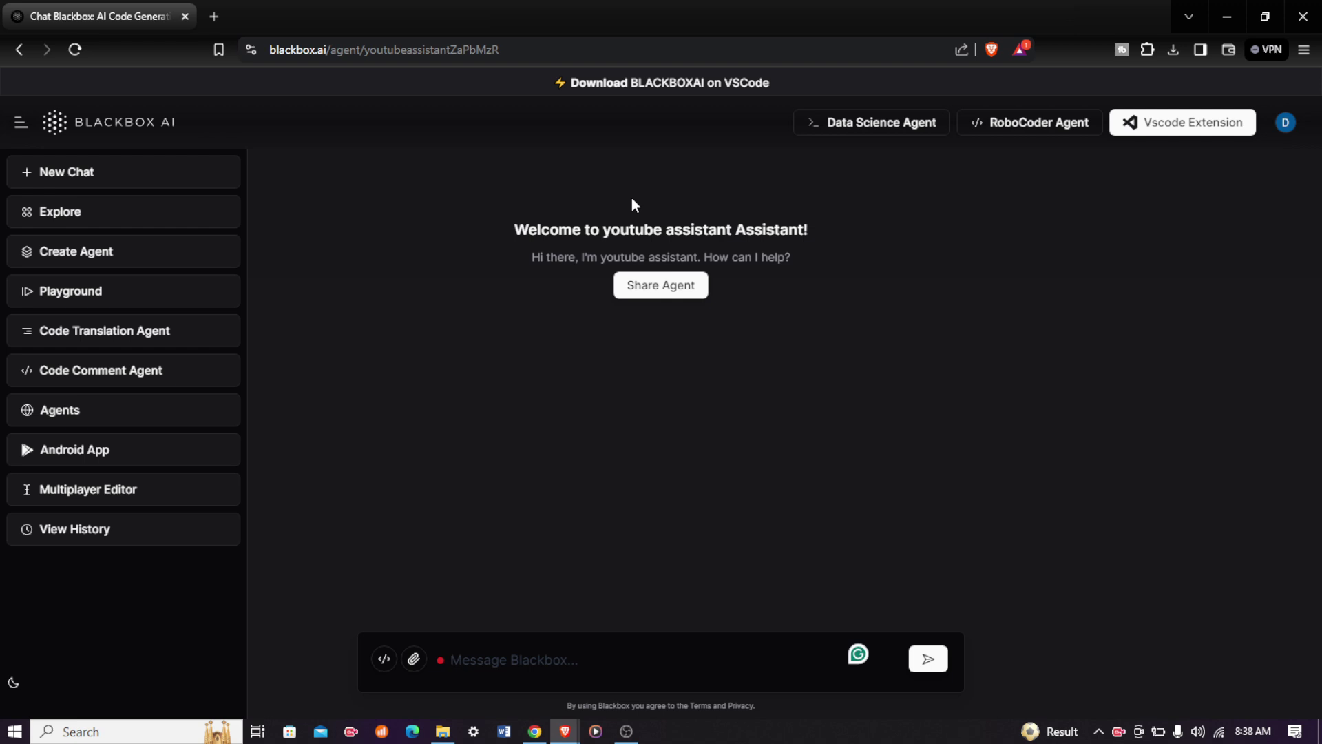
Send the new assistant the message "give me ideas for today".
{"action": "type", "text": "giv"}
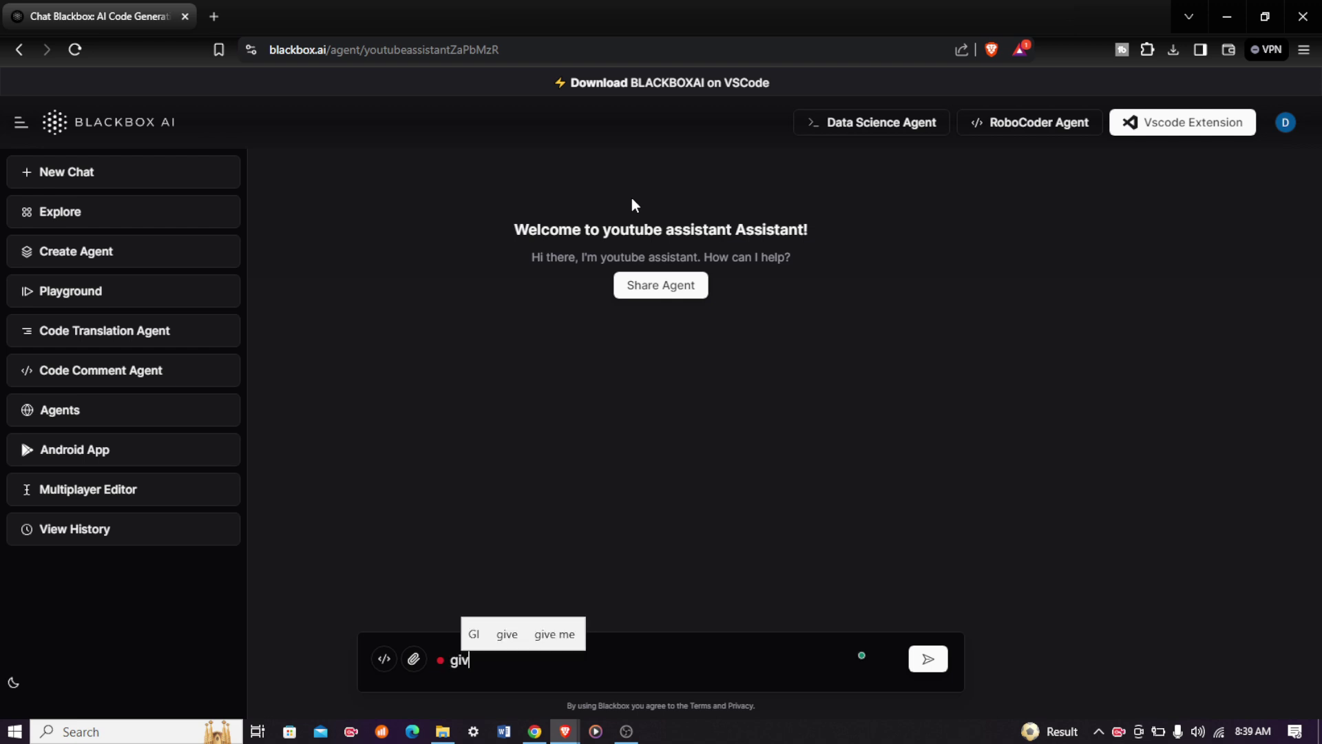
{"action": "type", "text": "e me id"}
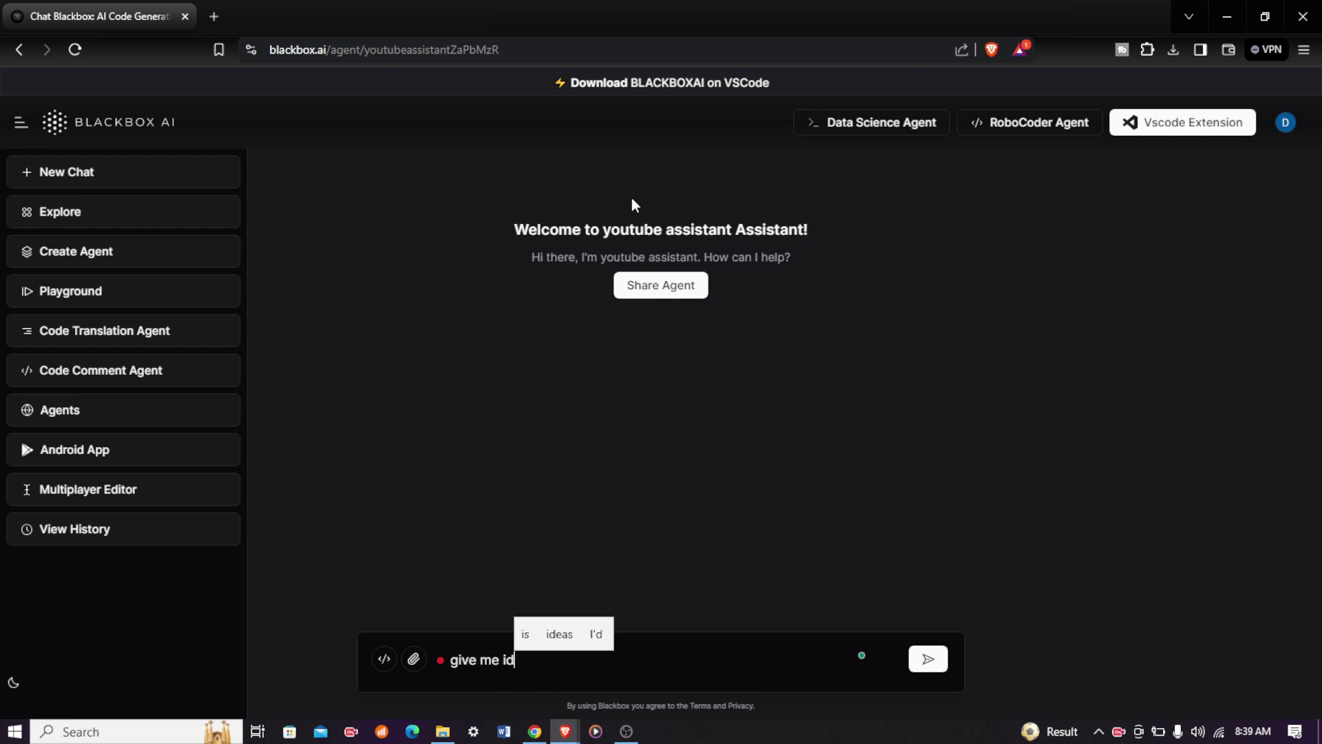
{"action": "type", "text": "eas "}
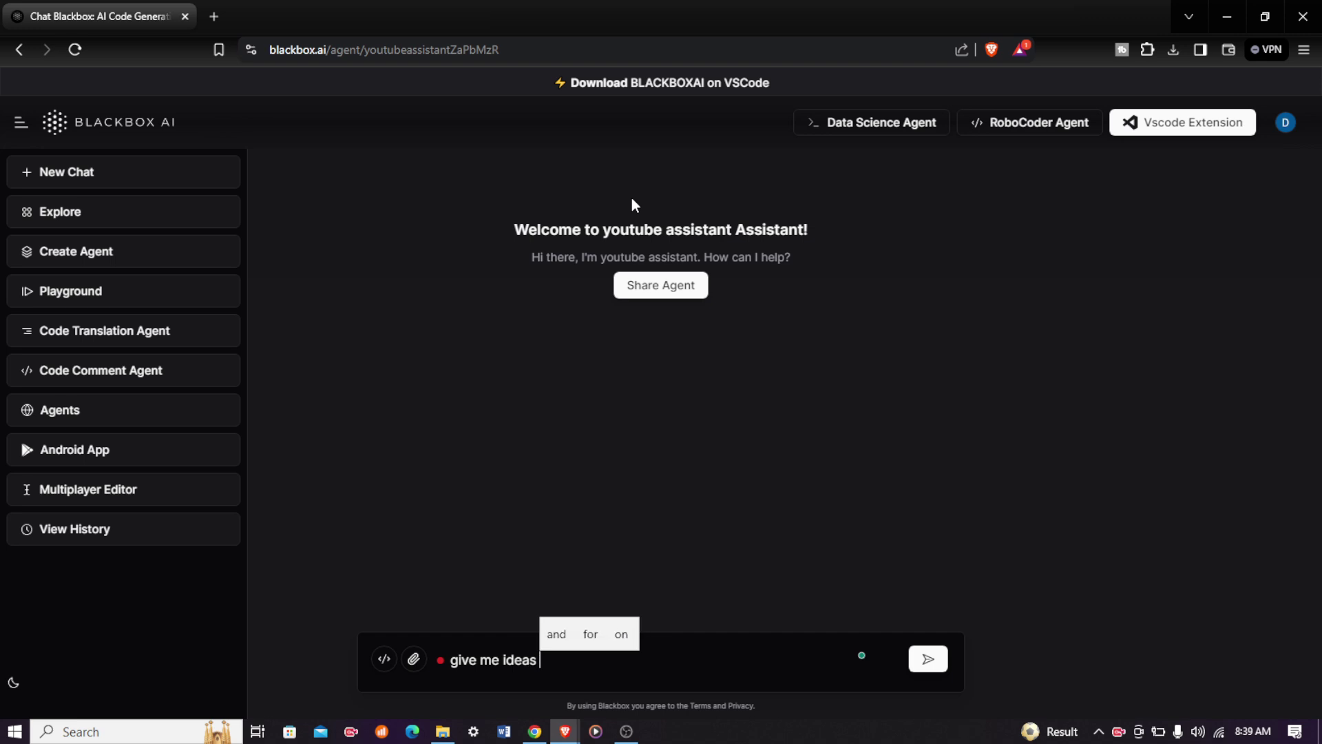
{"action": "type", "text": "for to"}
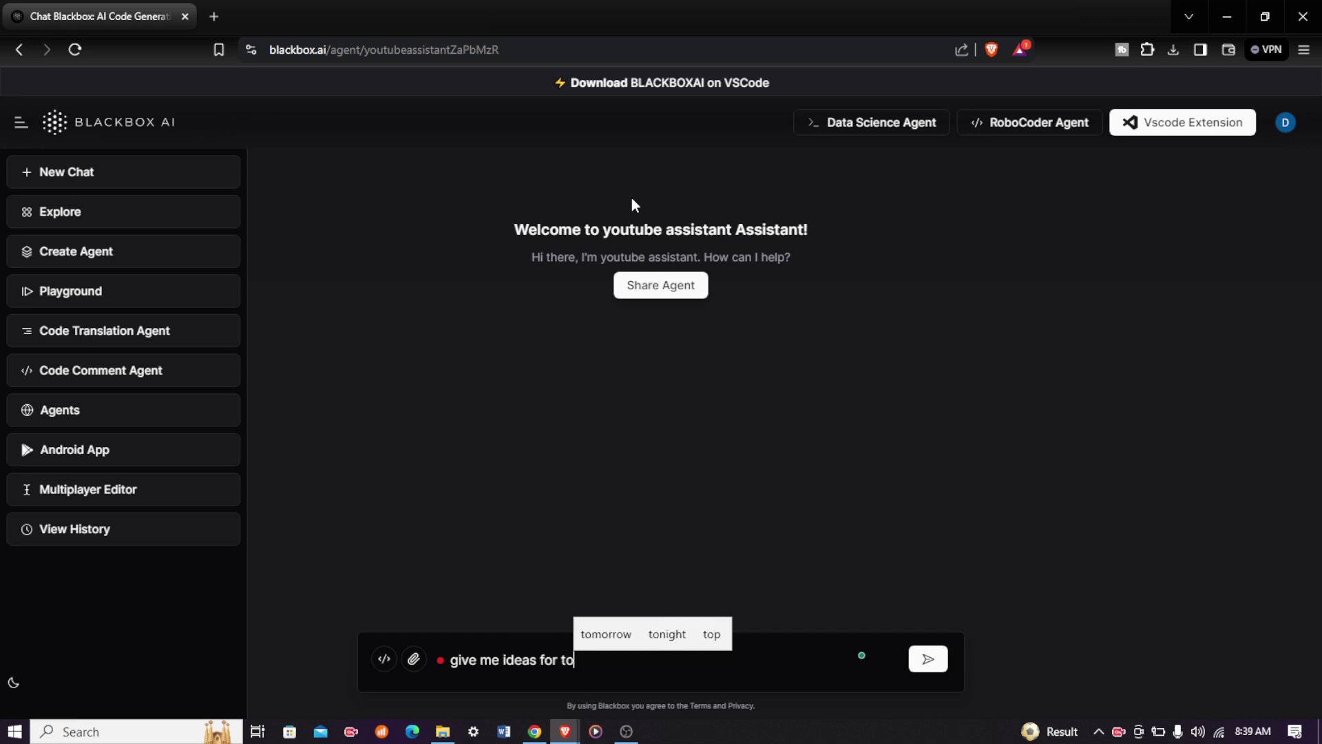
{"action": "type", "text": "day"}
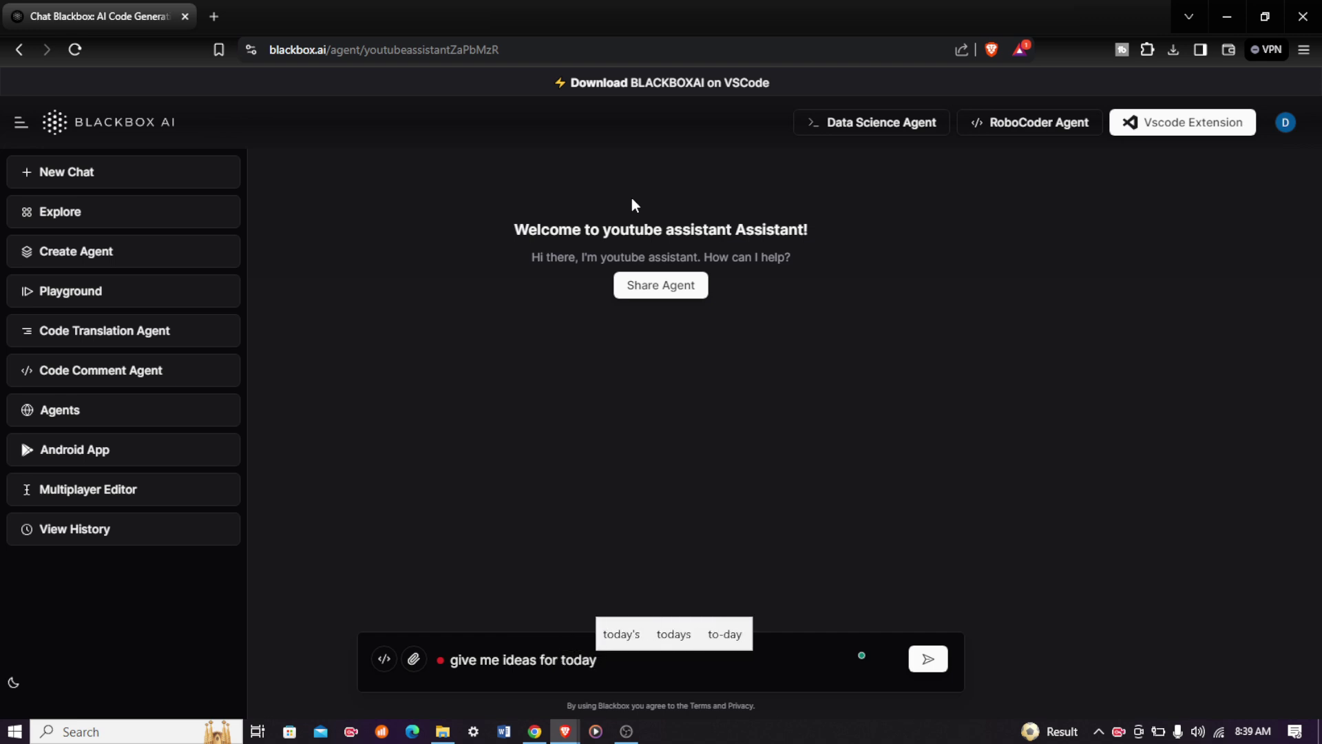
{"action": "key", "text": "Return"}
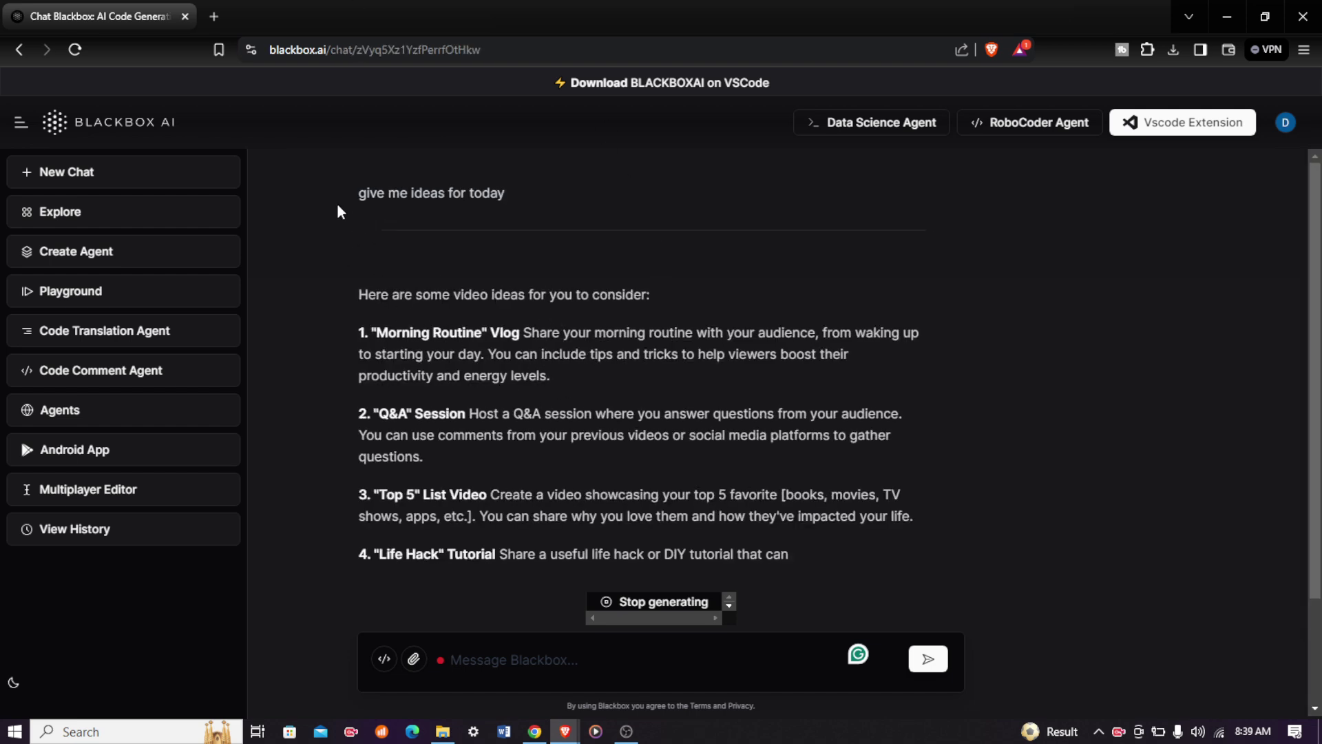
Read through the list of video ideas in the assistant's reply.
{"action": "scroll", "coordinate": [519, 284], "scroll_direction": "up", "scroll_amount": 3}
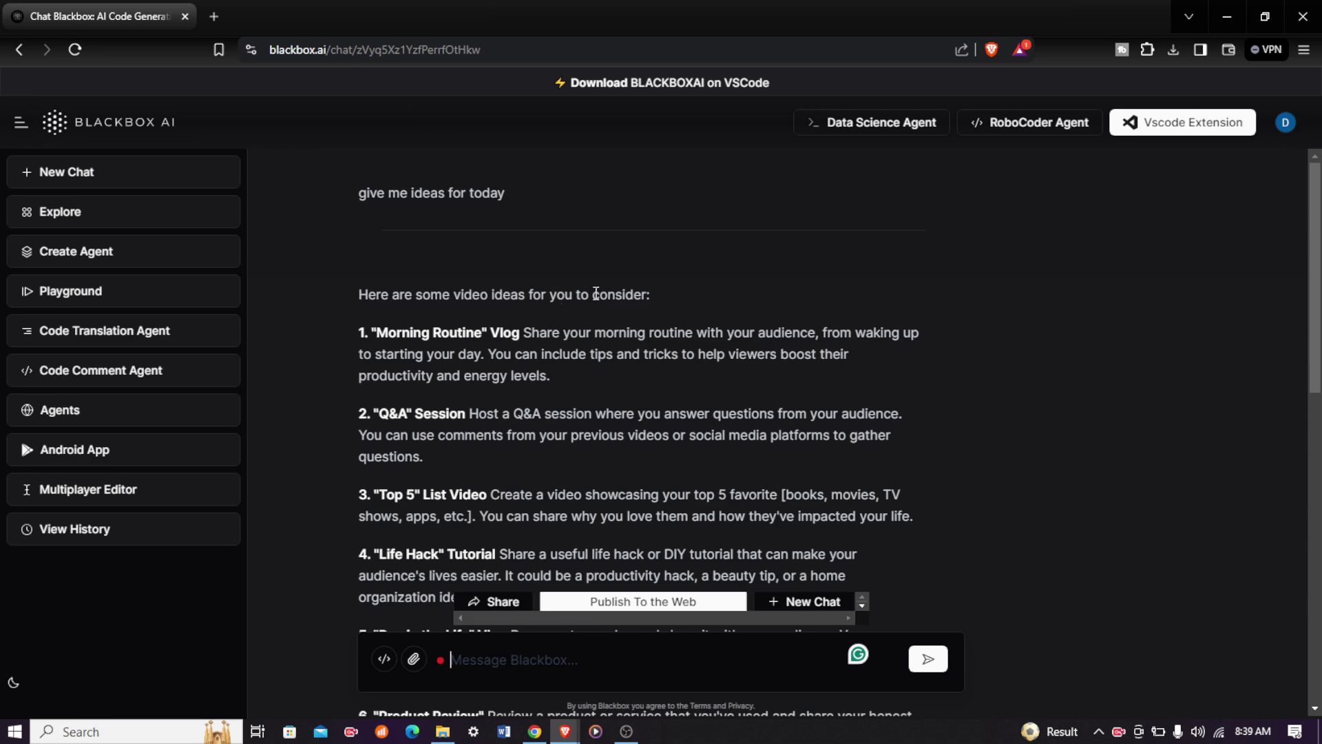
{"action": "scroll", "coordinate": [613, 277], "scroll_direction": "down", "scroll_amount": 4}
{"action": "scroll", "coordinate": [580, 290], "scroll_direction": "up", "scroll_amount": 3}
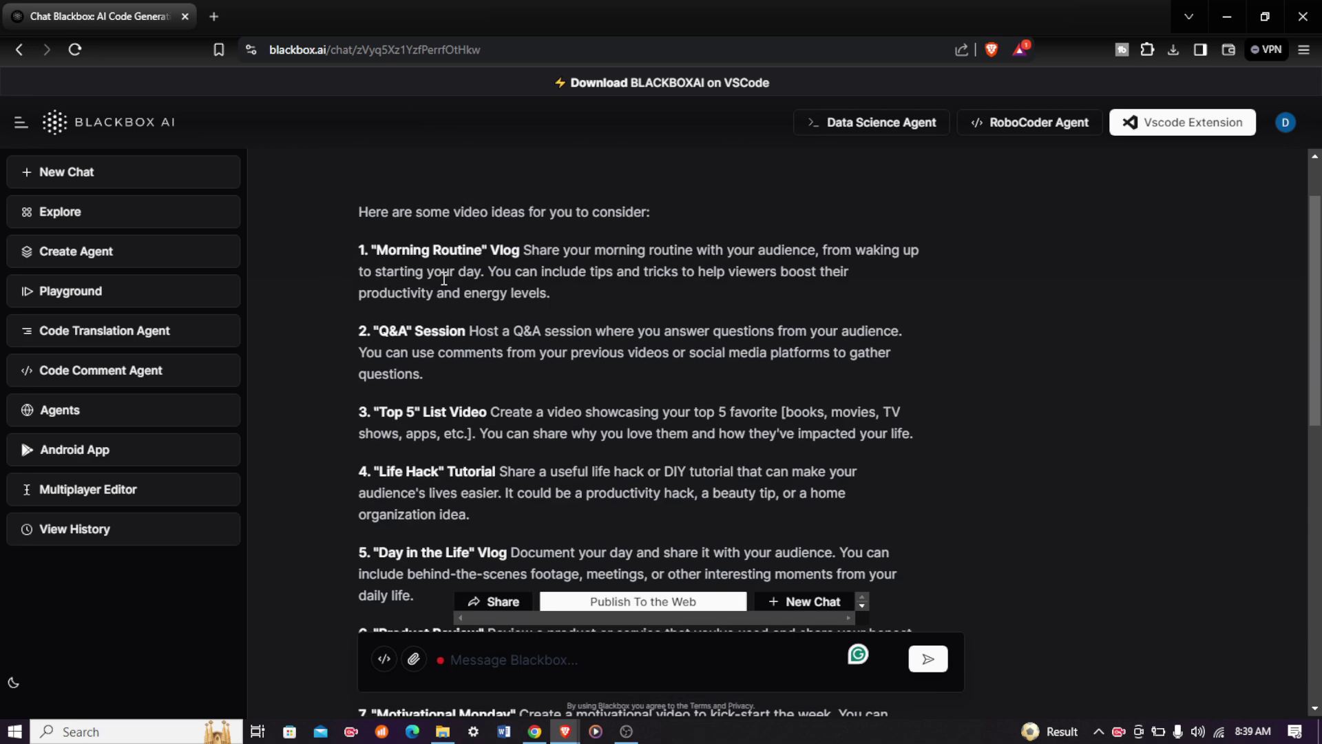
{"action": "scroll", "coordinate": [426, 372], "scroll_direction": "down", "scroll_amount": 1}
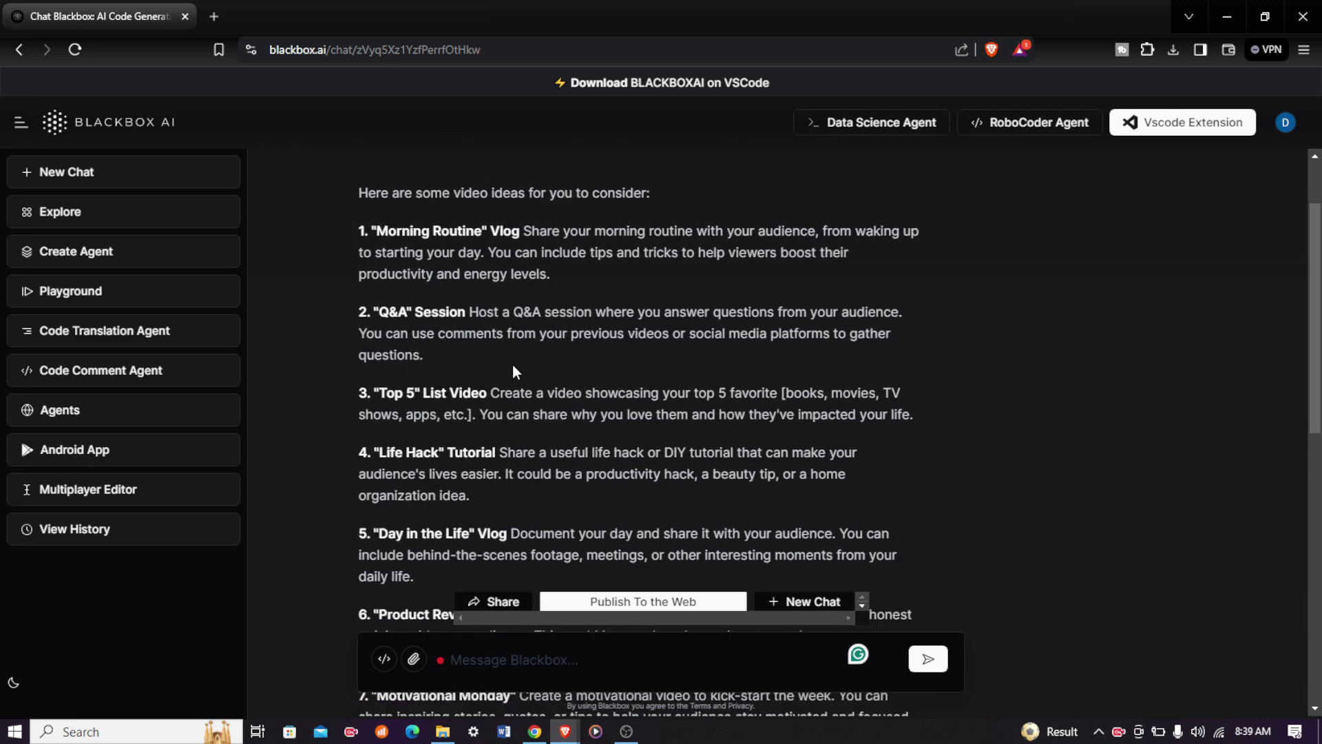
{"action": "scroll", "coordinate": [482, 386], "scroll_direction": "down", "scroll_amount": 3}
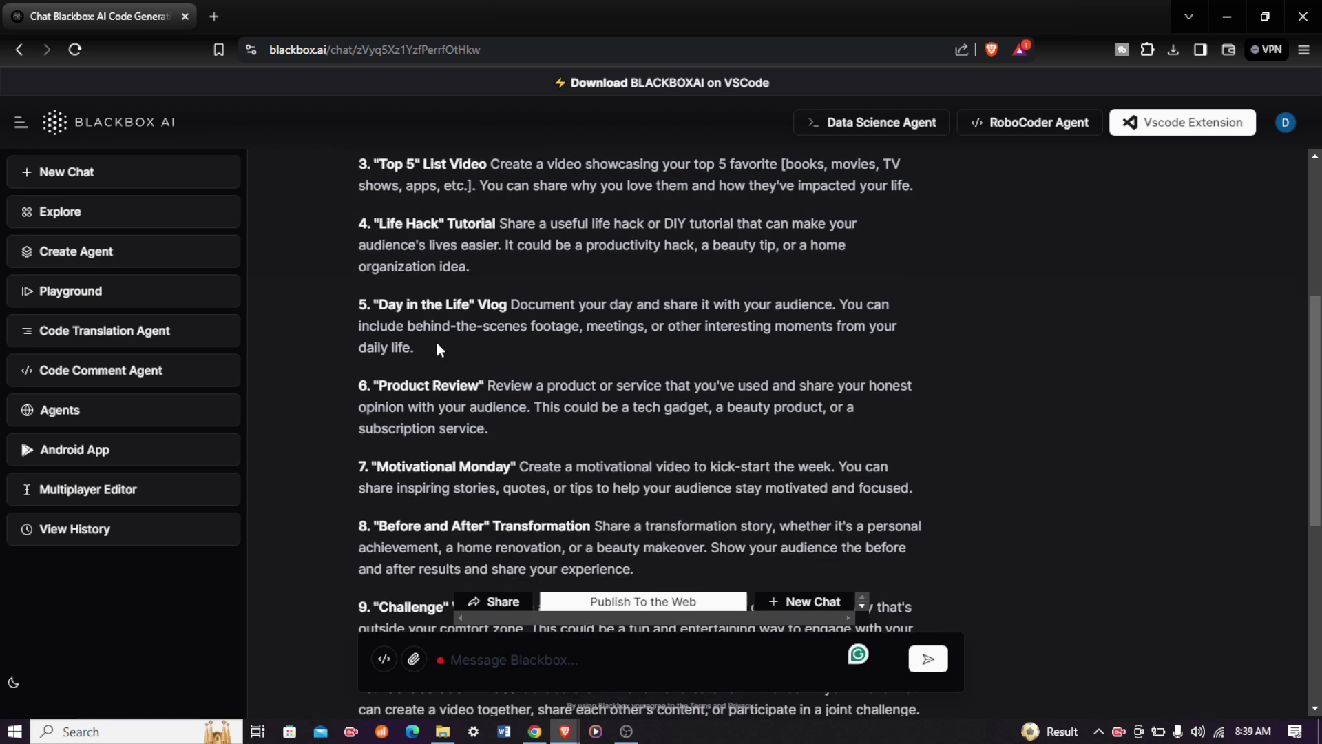
{"action": "scroll", "coordinate": [573, 321], "scroll_direction": "down", "scroll_amount": 5}
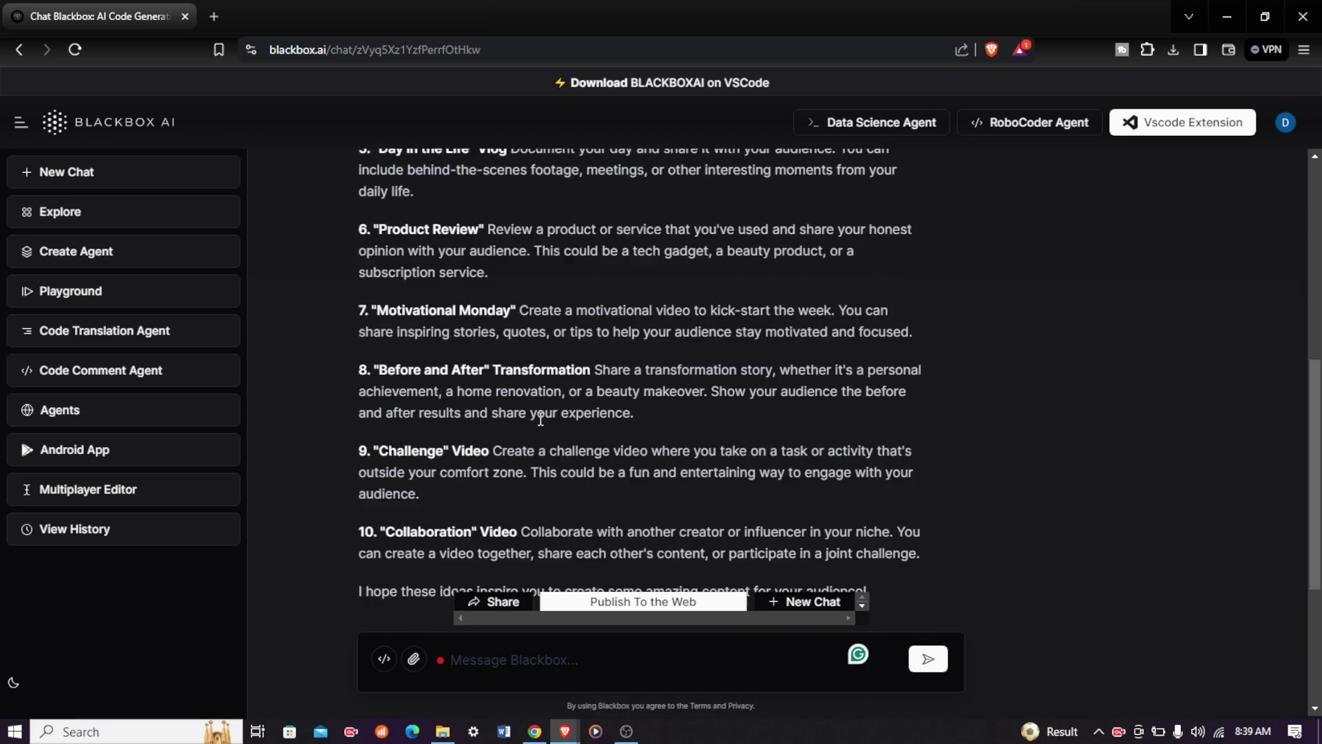
{"action": "scroll", "coordinate": [489, 468], "scroll_direction": "up", "scroll_amount": 8}
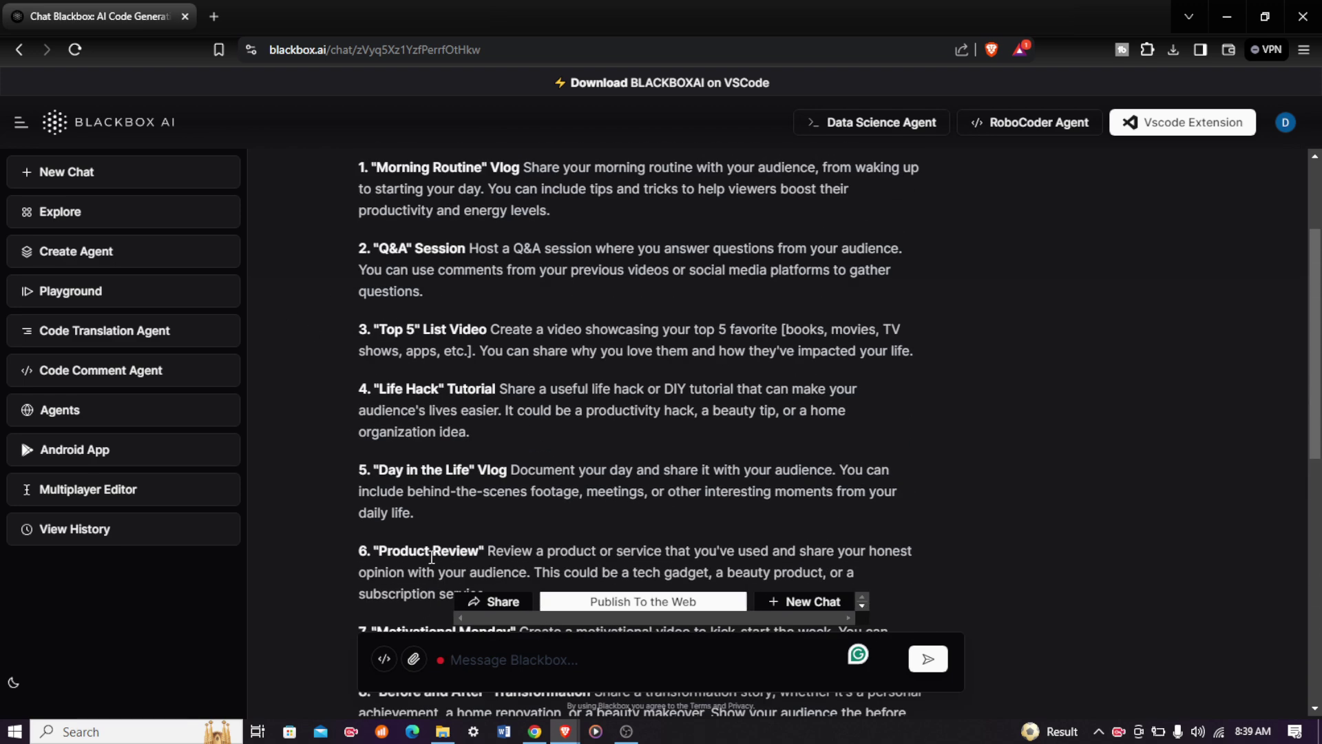
{"action": "scroll", "coordinate": [668, 475], "scroll_direction": "up", "scroll_amount": 3}
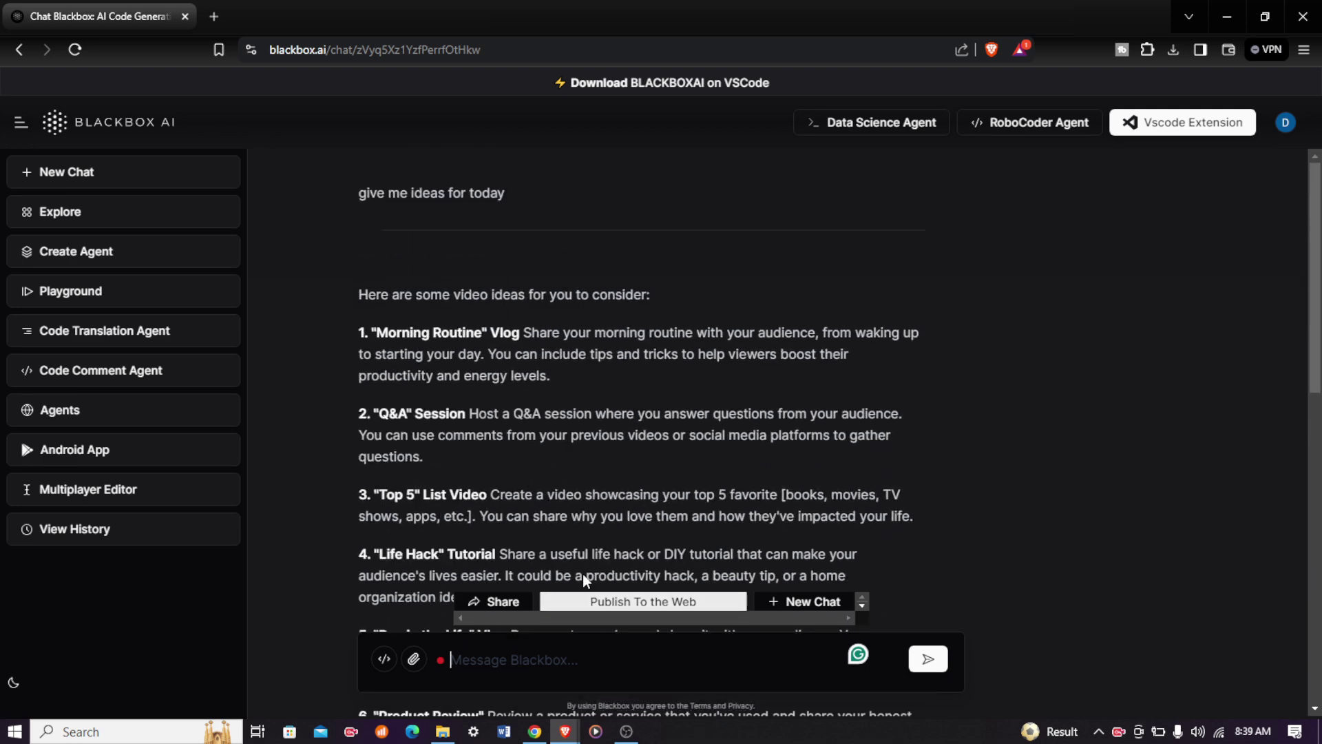